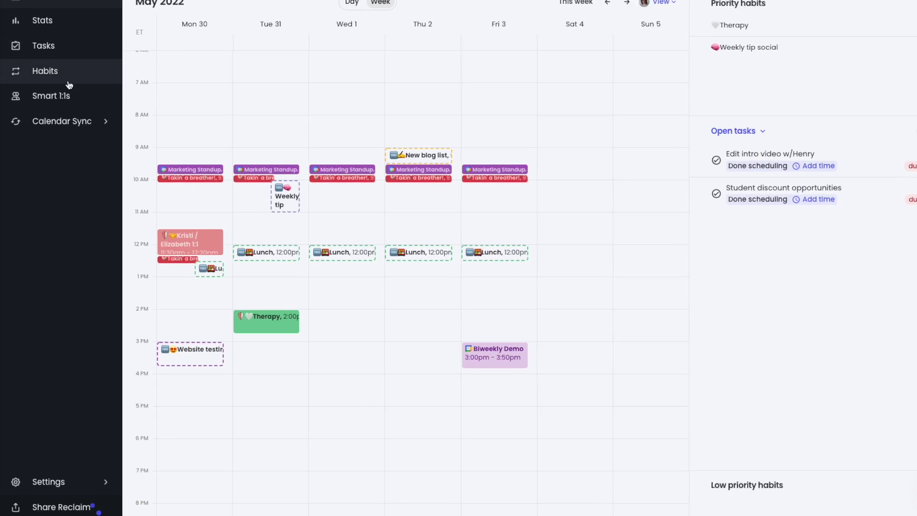
Go to Reclaim's Settings > Integrations page and begin connecting Asana
left_click(72, 502)
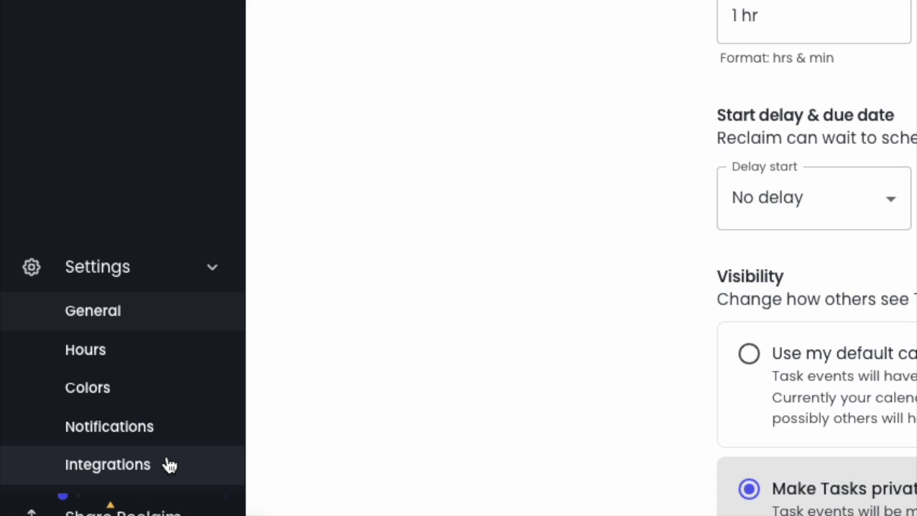
left_click(170, 466)
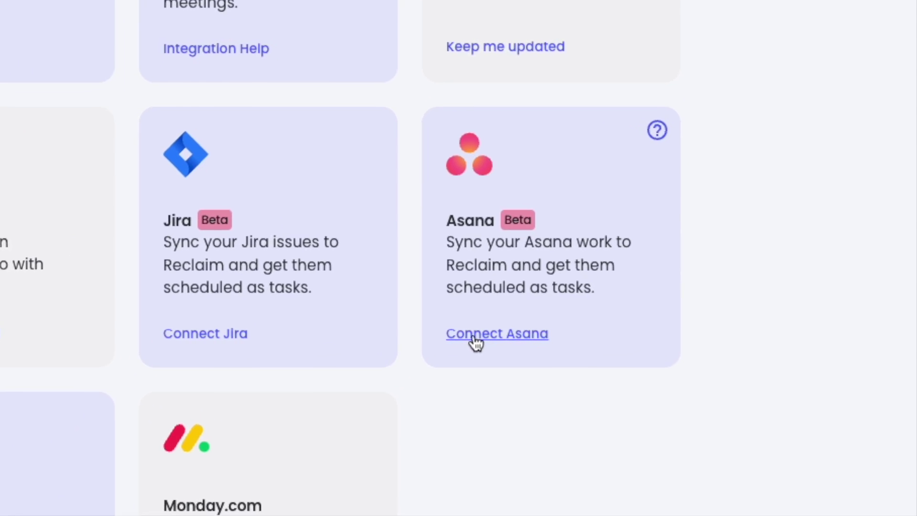
left_click(628, 337)
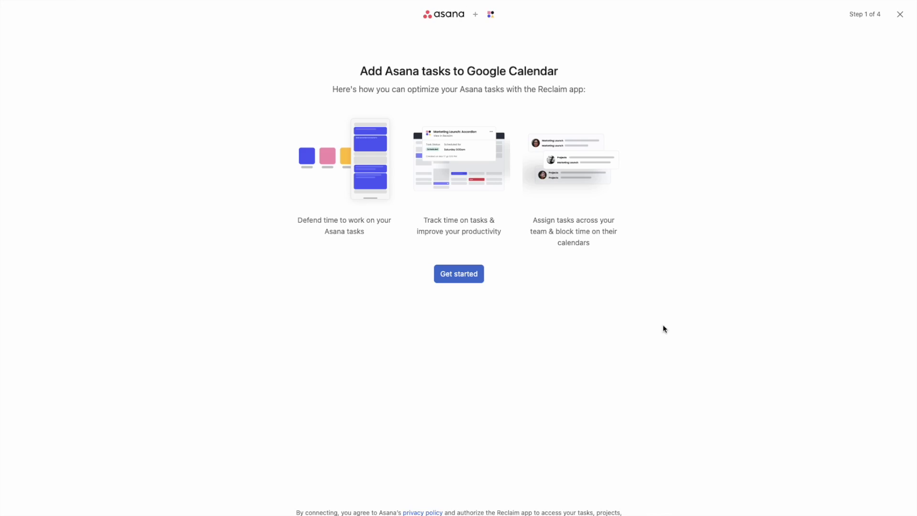
Authorize Reclaim in Asana and add it to the Brand redesign campaign project
left_click(473, 276)
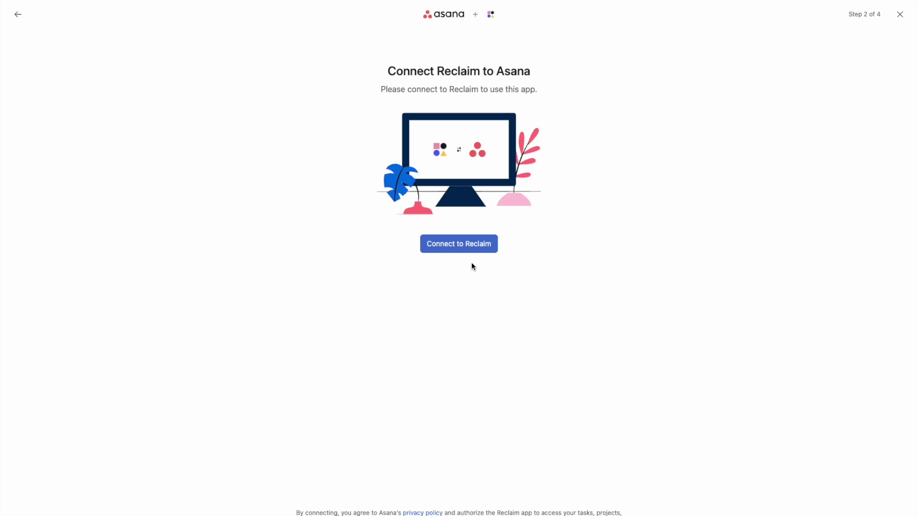
left_click(475, 245)
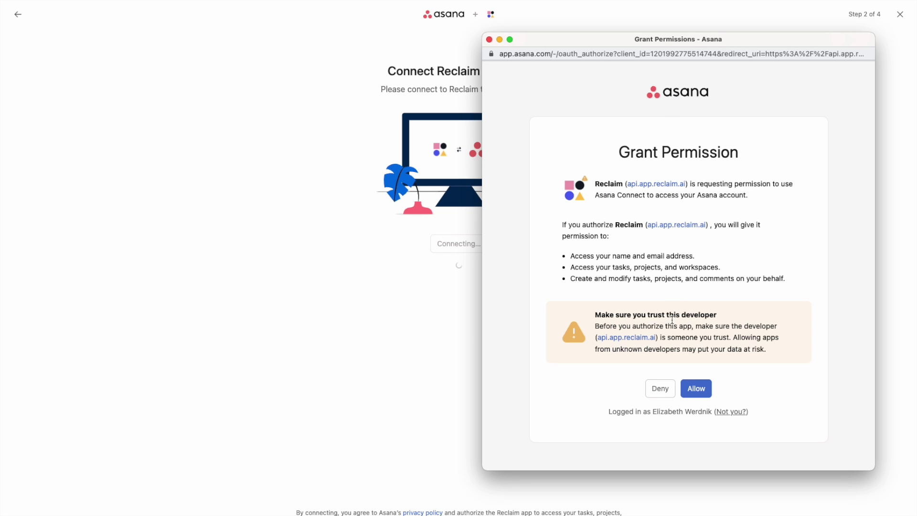
left_click(694, 391)
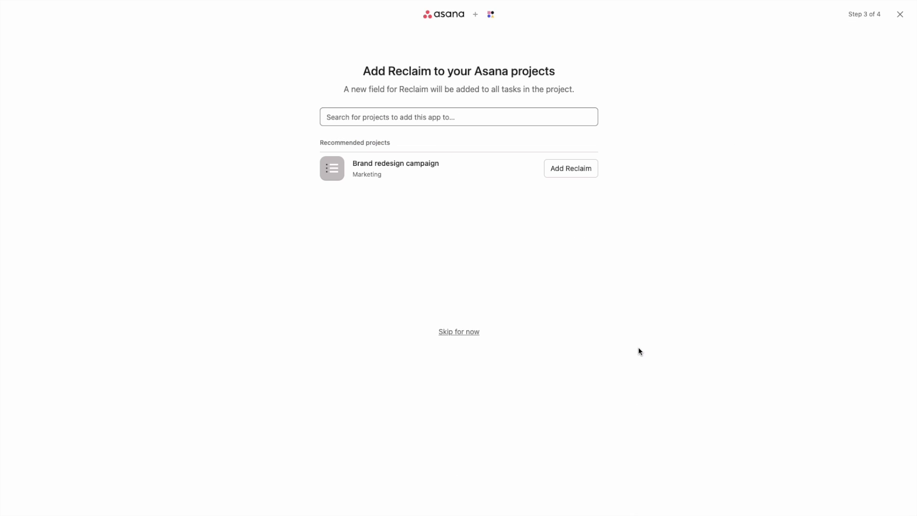
left_click(550, 172)
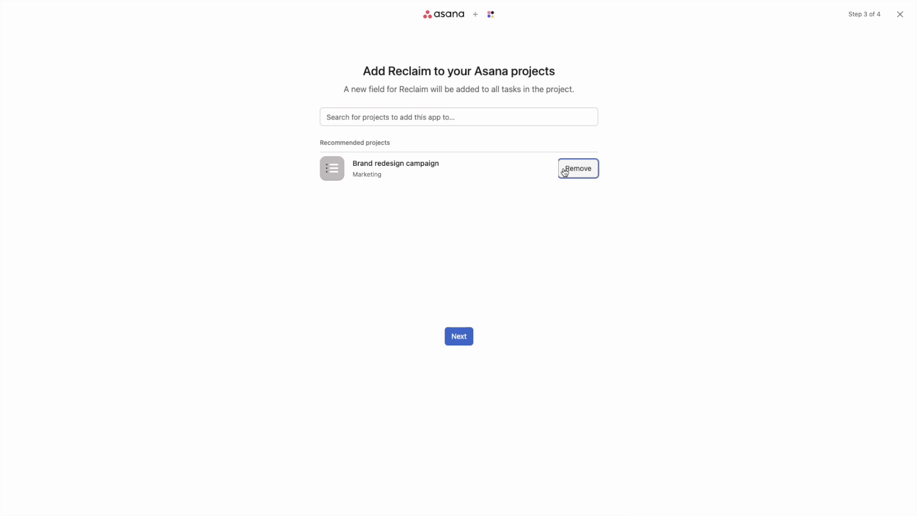
left_click(459, 337)
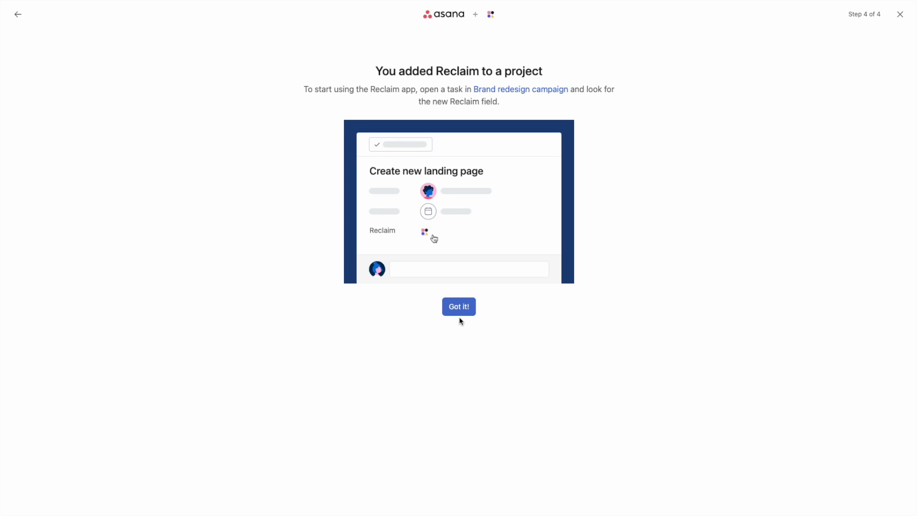
left_click(456, 312)
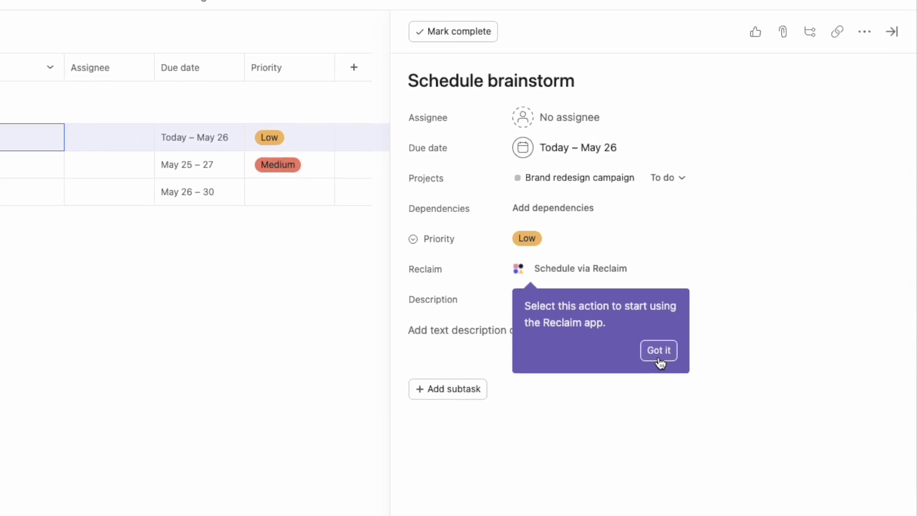
Assign the Schedule brainstorm task, extend its due date to May 27, and set Medium priority
left_click(660, 350)
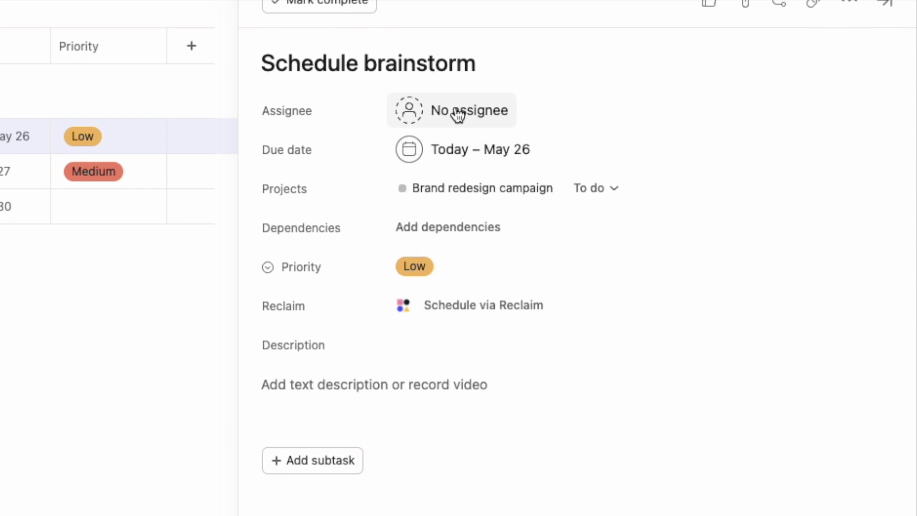
left_click(457, 114)
left_click(455, 158)
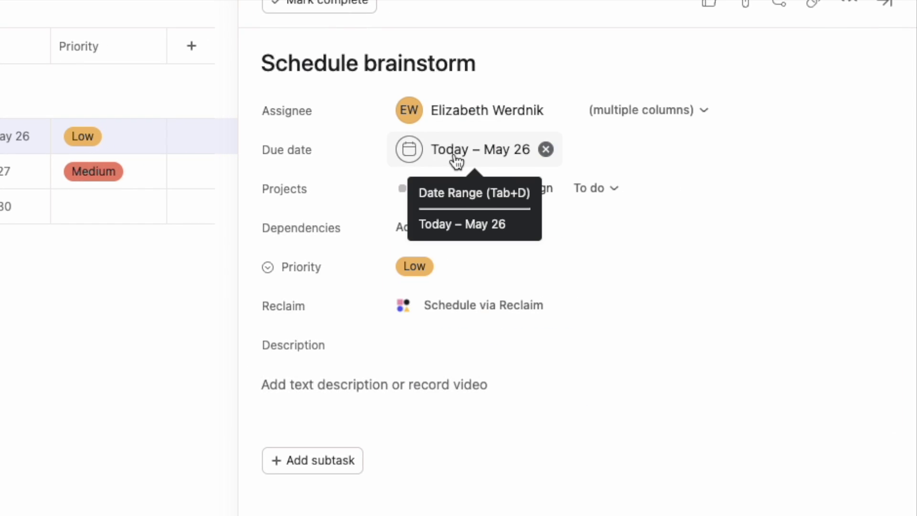
left_click(456, 159)
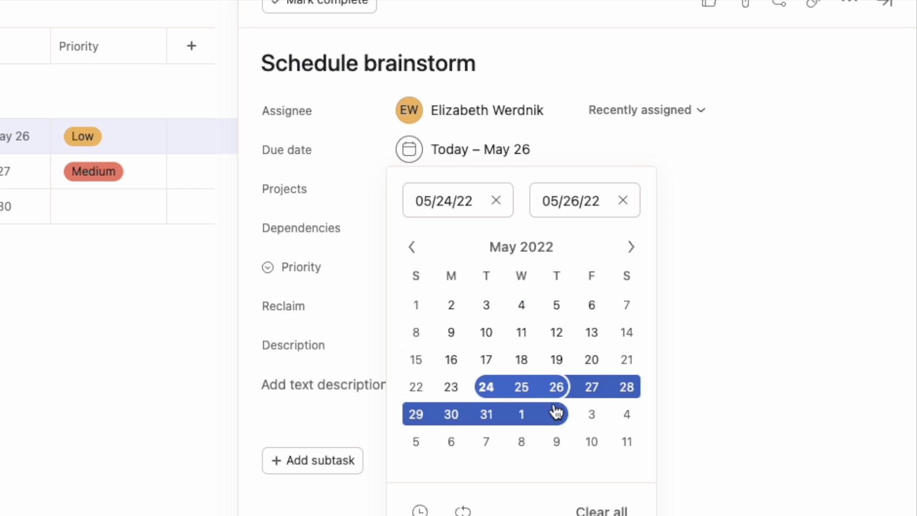
left_click(591, 393)
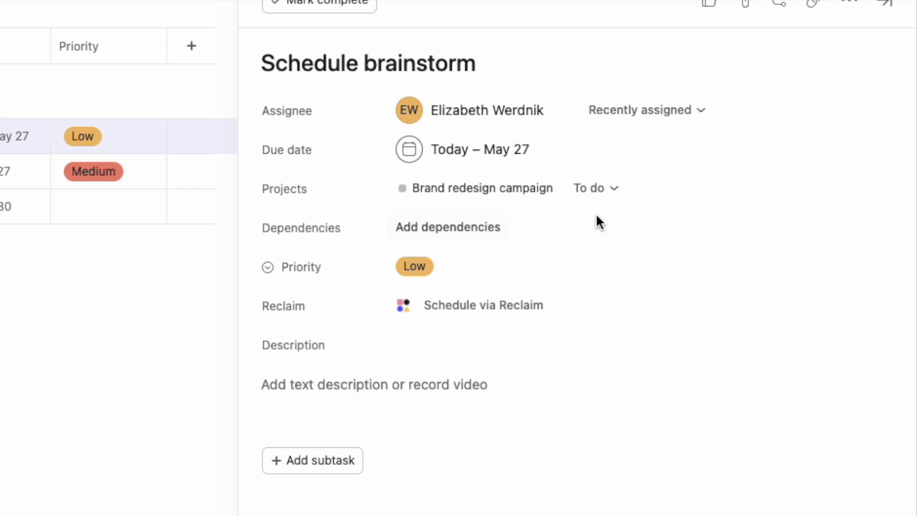
left_click(427, 271)
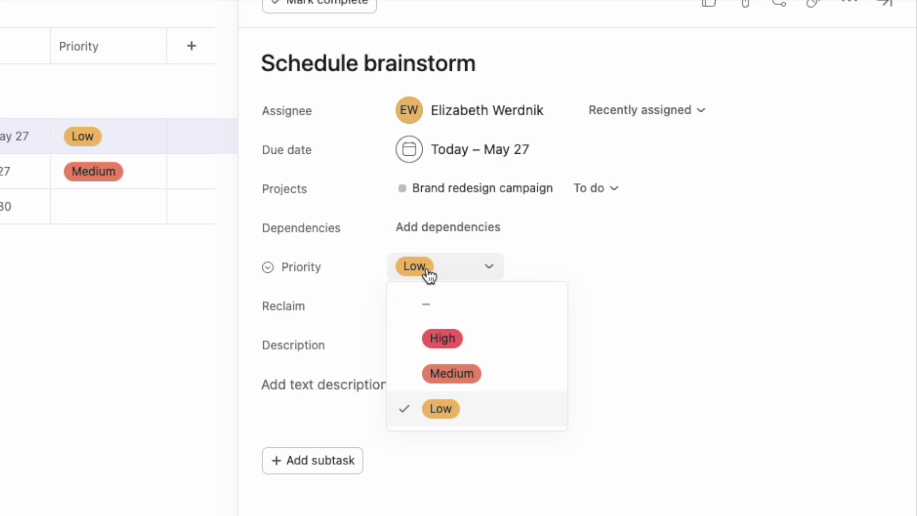
left_click(451, 374)
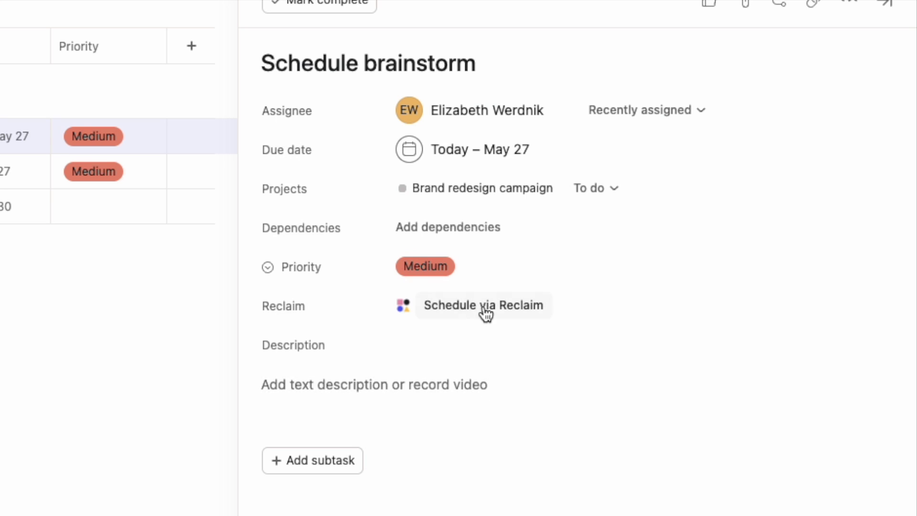
left_click(484, 308)
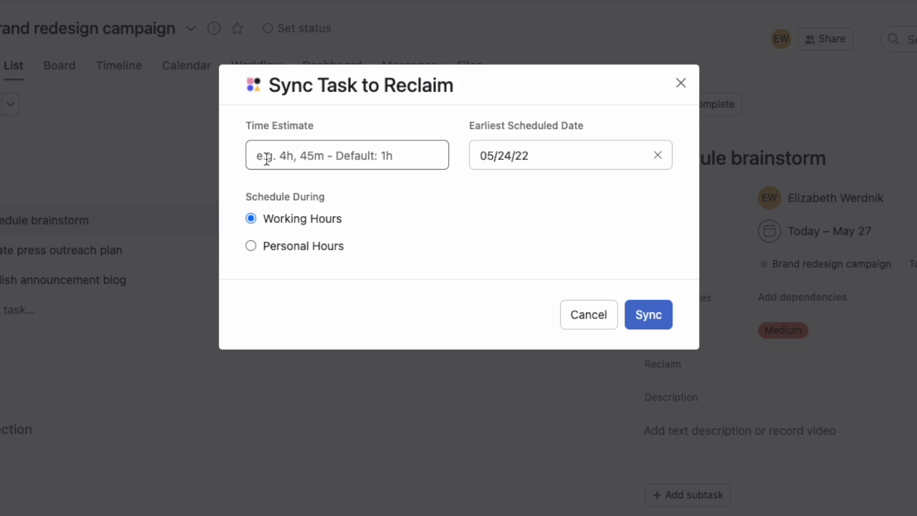
type("3h")
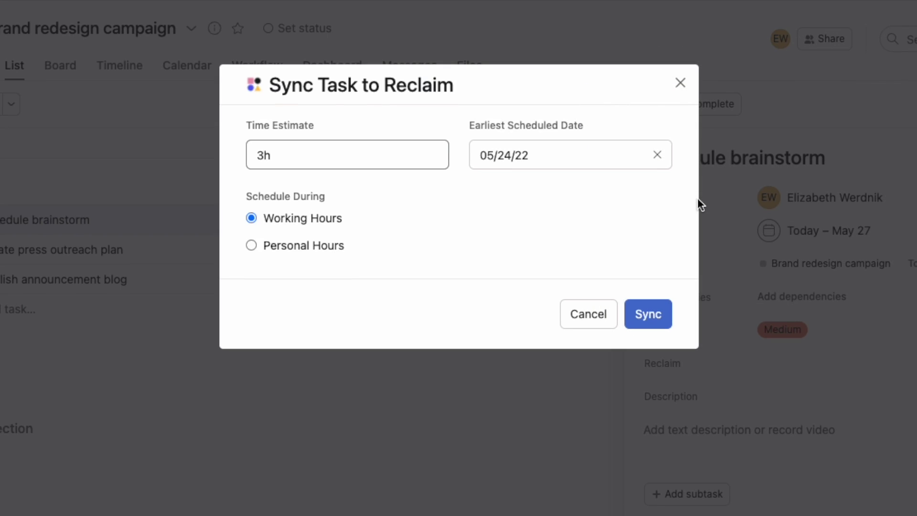
Sync the Schedule brainstorm task to Reclaim with a 3h estimate during Working Hours
left_click(576, 195)
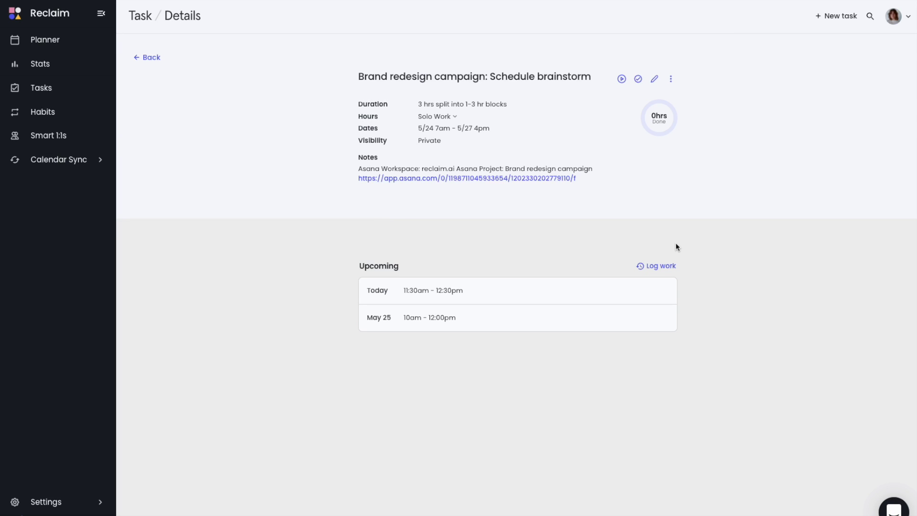
View the Schedule brainstorm event details on Reclaim's weekly planner
left_click(65, 43)
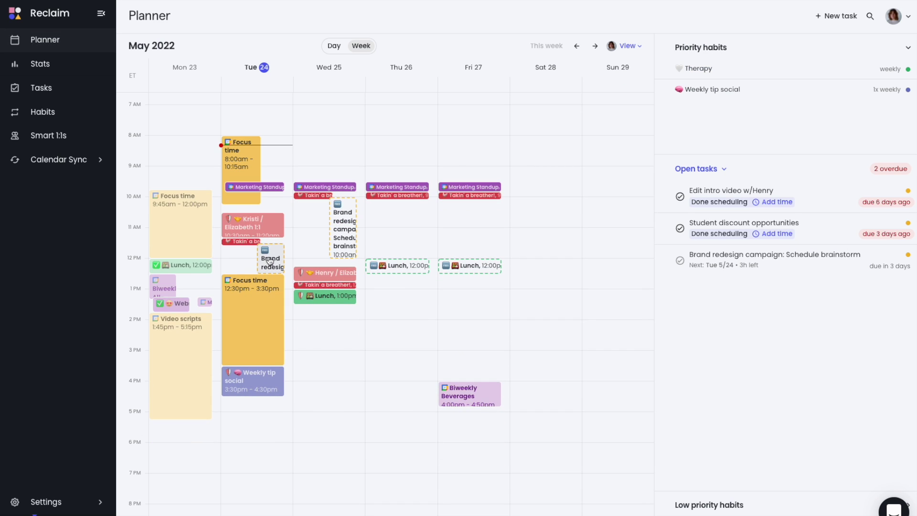
left_click(270, 261)
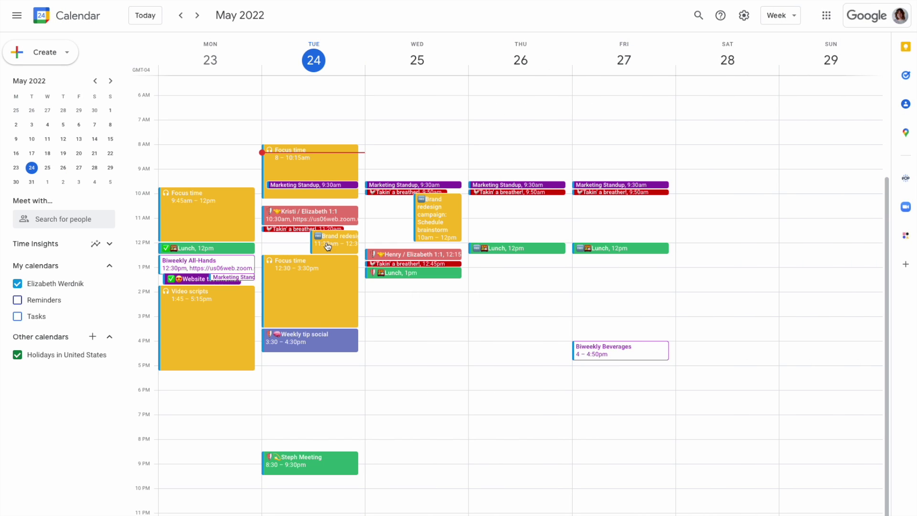
left_click(327, 246)
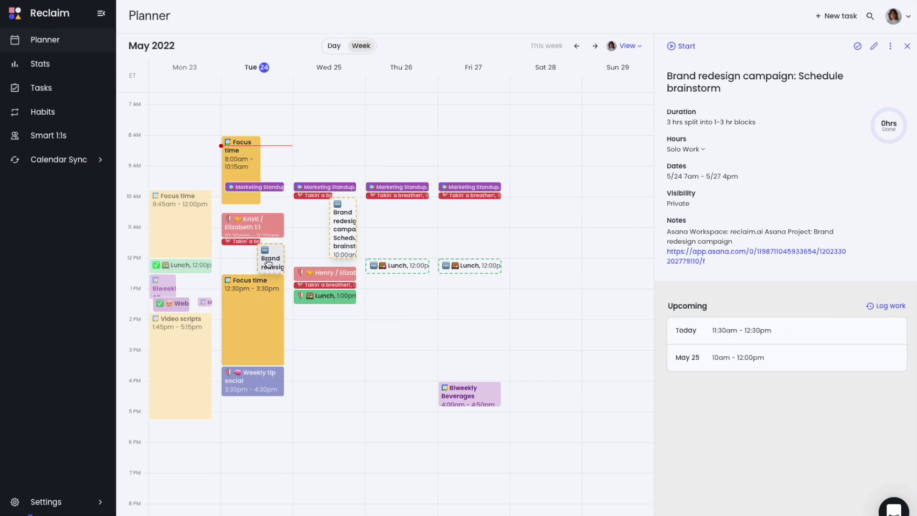
Move the brainstorm block to Wednesday 1:45 PM and mark Create press outreach plan done
left_click_drag(272, 285, 350, 322)
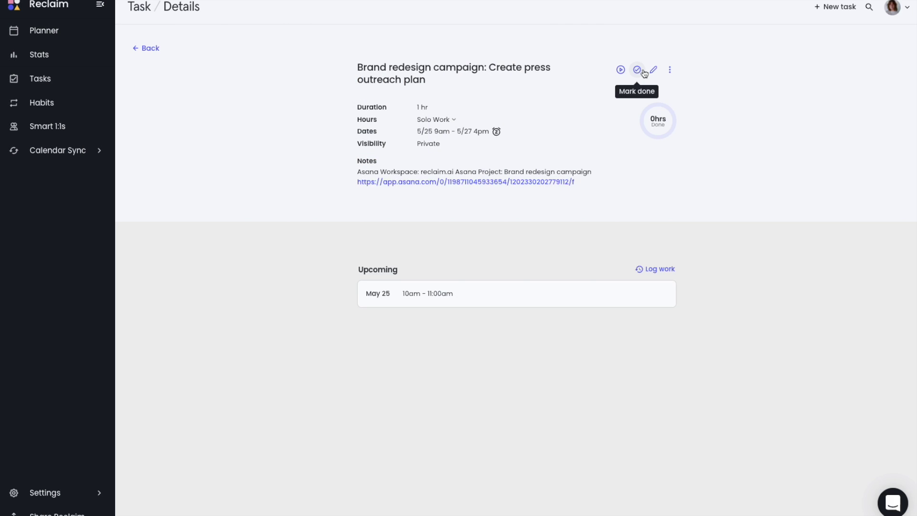
left_click(640, 69)
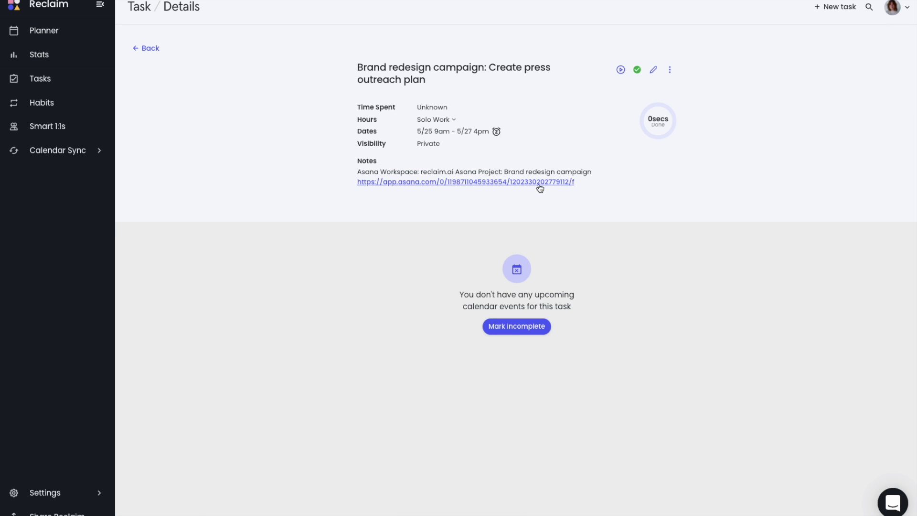
left_click(538, 183)
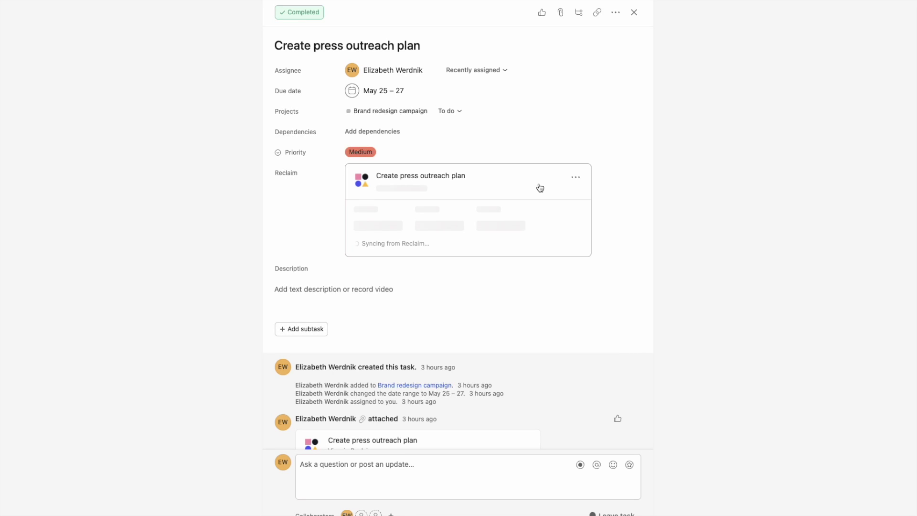